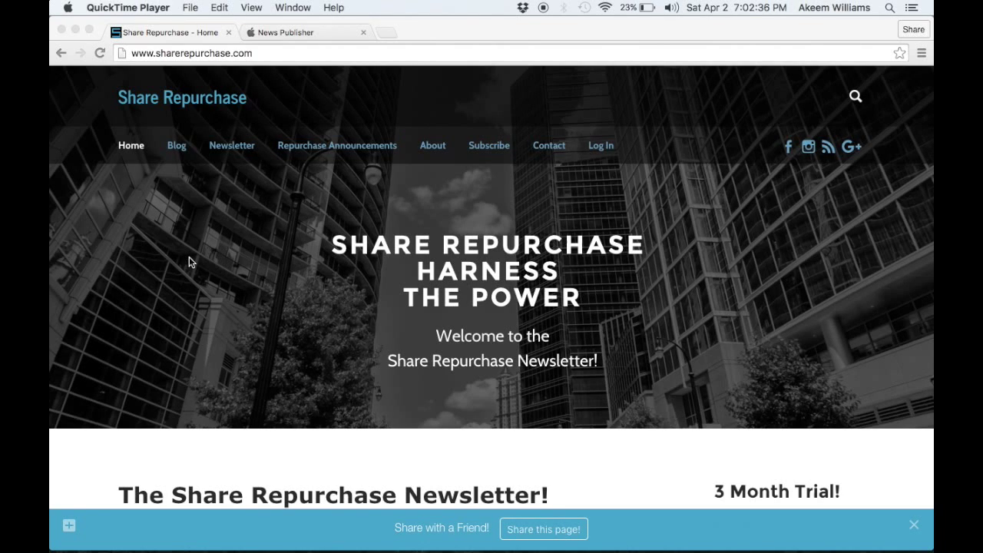
Scroll through the Share Repurchase homepage to look it over
{"action": "scroll", "coordinate": [189, 262], "scroll_direction": "down", "scroll_amount": 1}
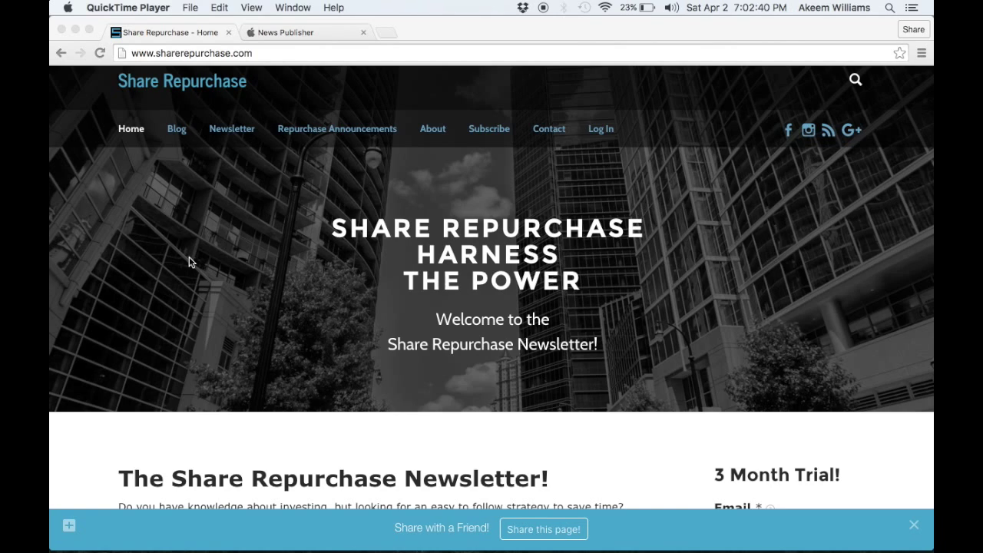
{"action": "scroll", "coordinate": [189, 261], "scroll_direction": "down", "scroll_amount": 5}
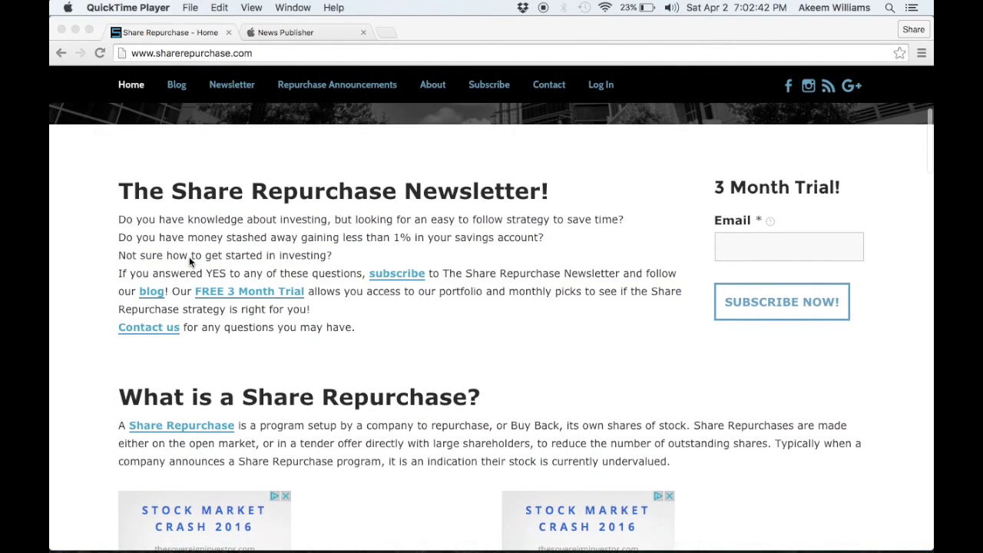
{"action": "scroll", "coordinate": [127, 256], "scroll_direction": "down", "scroll_amount": 2}
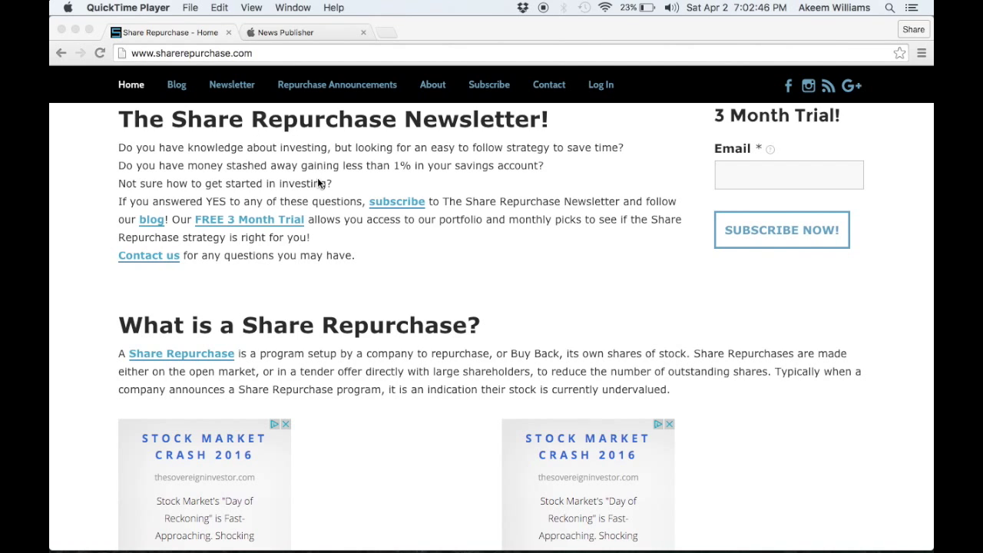
{"action": "scroll", "coordinate": [318, 182], "scroll_direction": "up", "scroll_amount": 7}
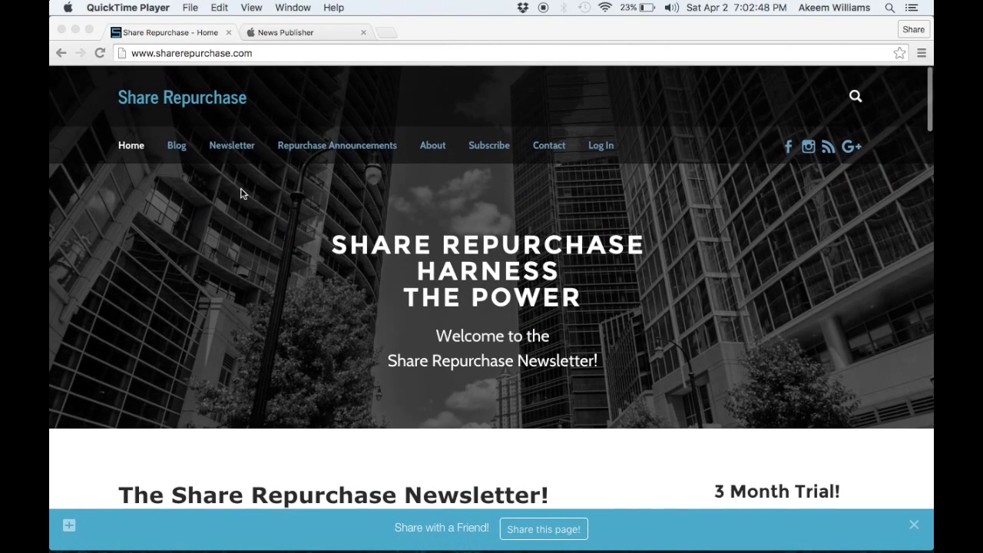
Open the Share Repurchase blog, then switch to the iCloud News Publisher welcome page
{"action": "left_click", "coordinate": [178, 147]}
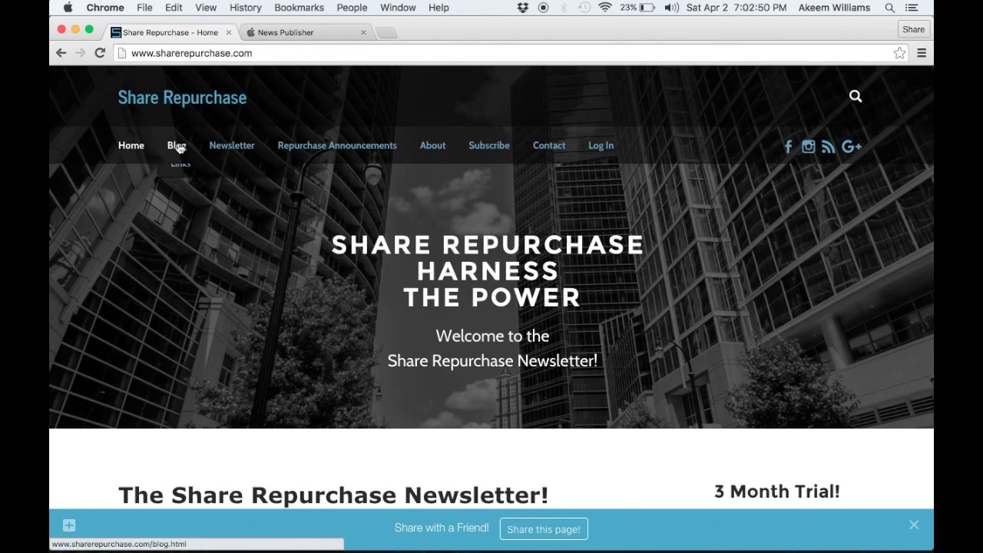
{"action": "left_click", "coordinate": [177, 146]}
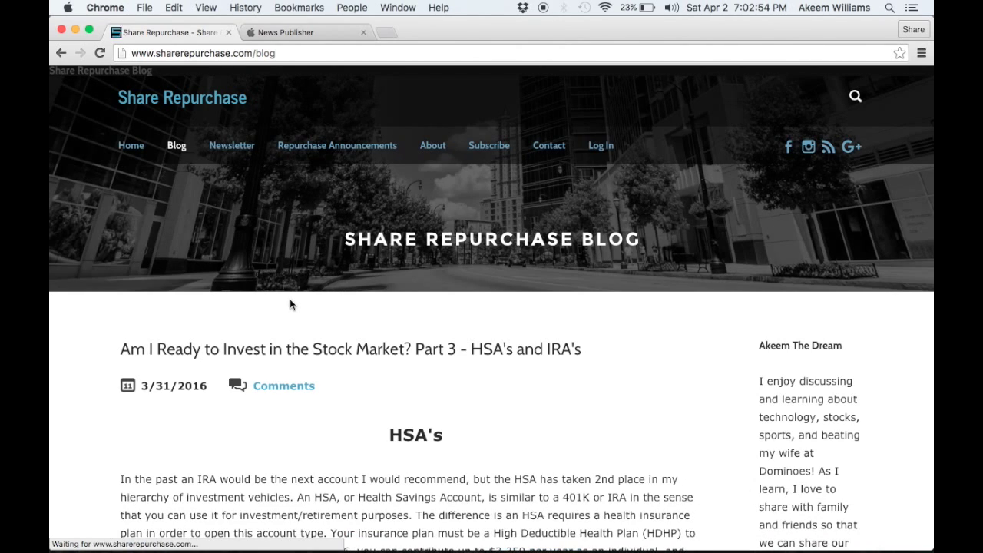
{"action": "left_click", "coordinate": [302, 34]}
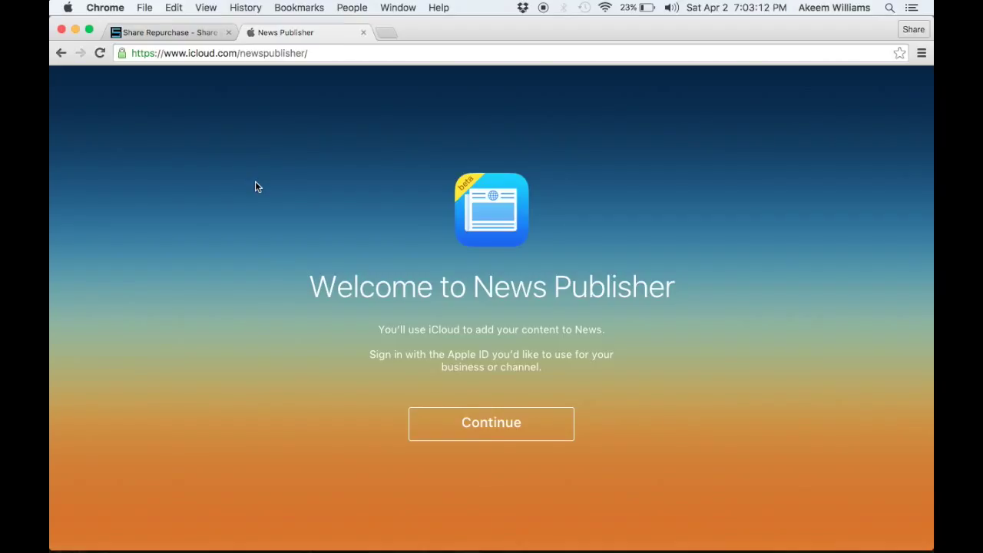
Start a new Apple ID and enter the company e-mail address and the account password
{"action": "left_click", "coordinate": [502, 422]}
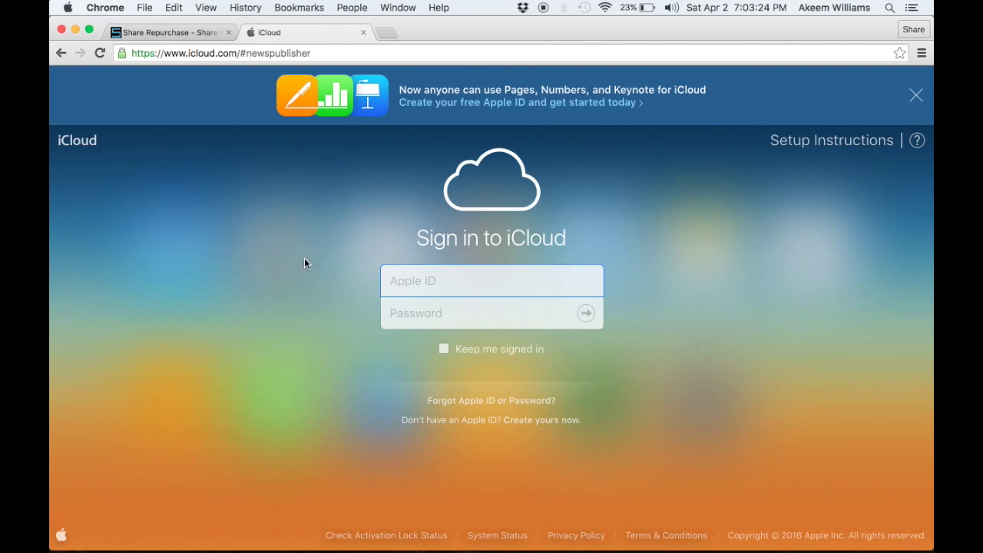
{"action": "left_click", "coordinate": [544, 420]}
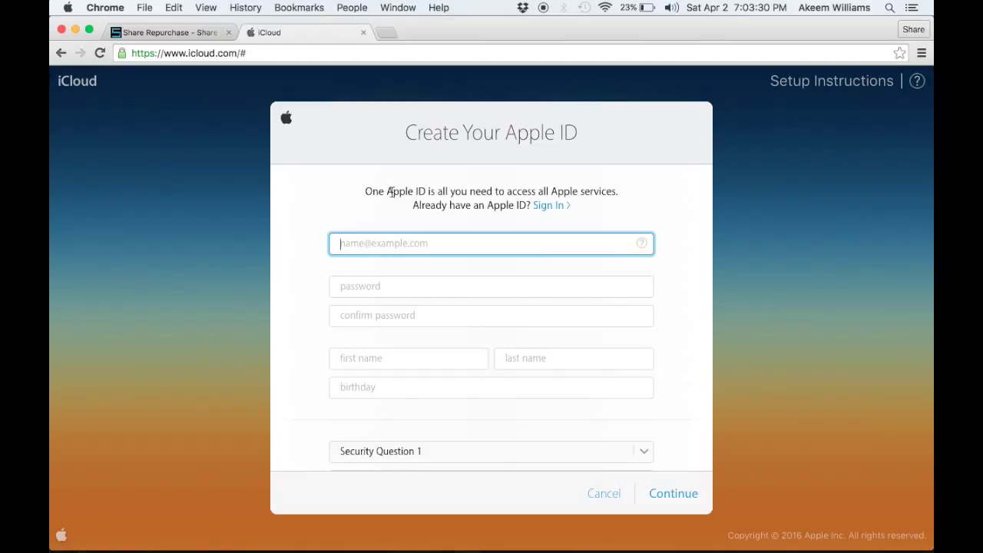
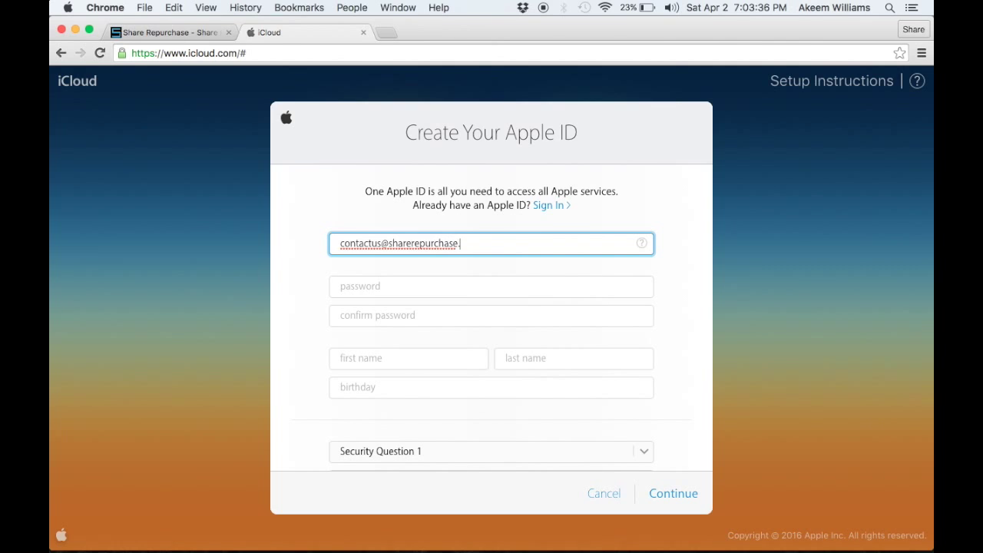
{"action": "key", "text": "Tab"}
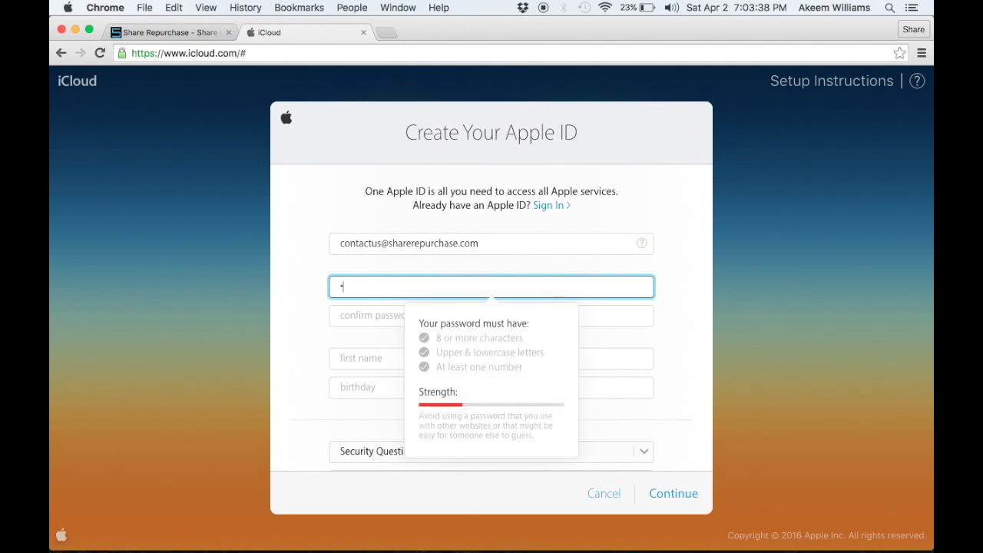
{"action": "key", "text": "Tab"}
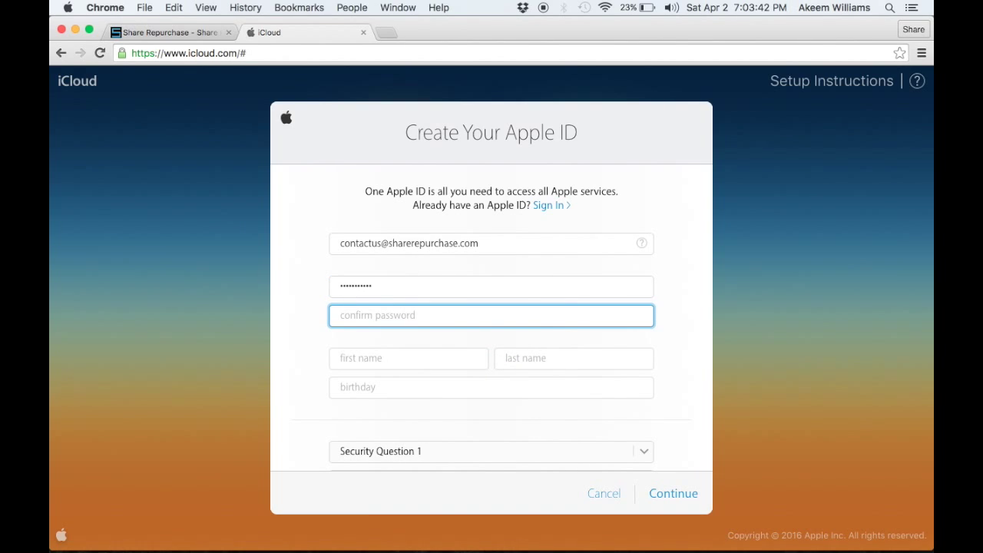
{"action": "key", "text": "Tab"}
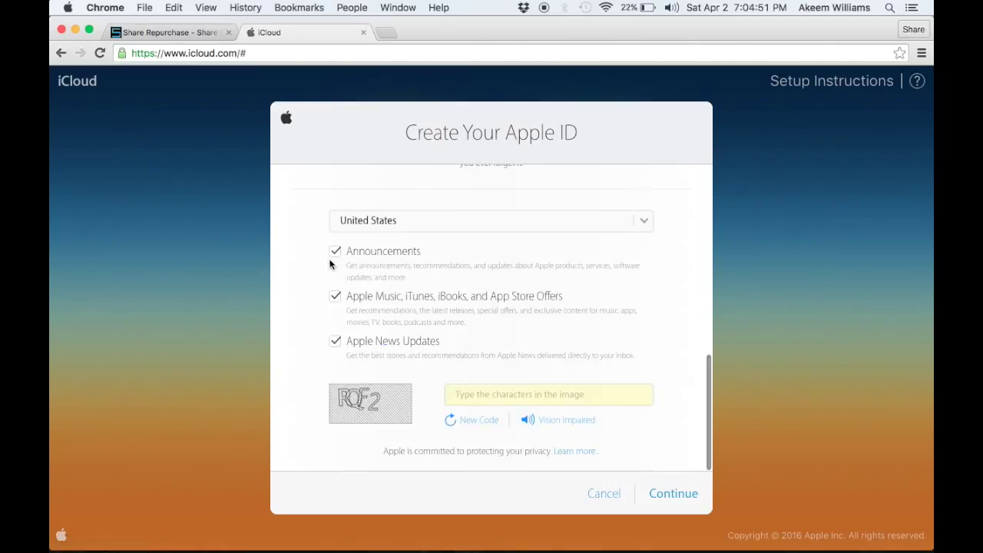
Opt out of Announcements, Music/store offers and News Updates, enter the captcha, and submit
{"action": "left_click", "coordinate": [334, 252]}
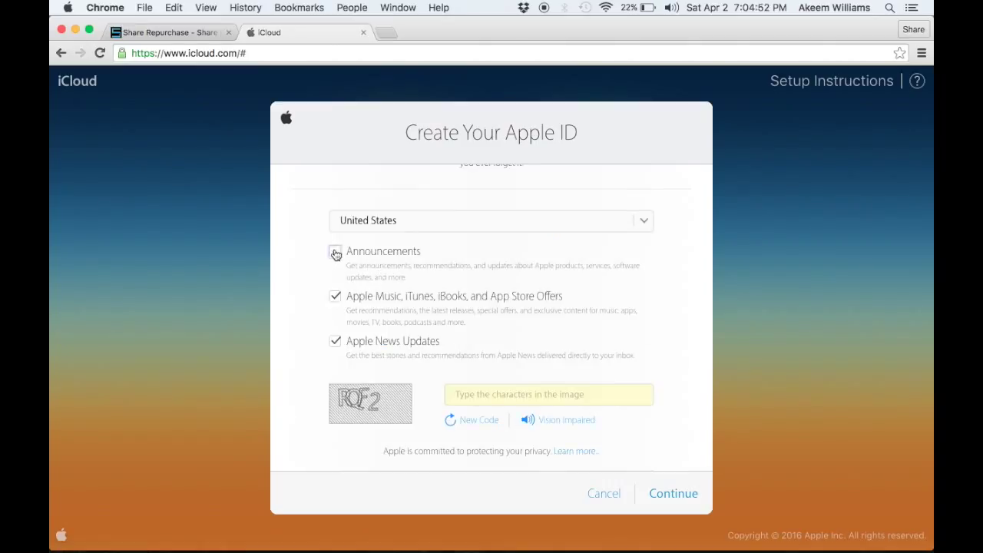
{"action": "left_click", "coordinate": [337, 298]}
{"action": "left_click", "coordinate": [335, 341]}
{"action": "left_click", "coordinate": [486, 396]}
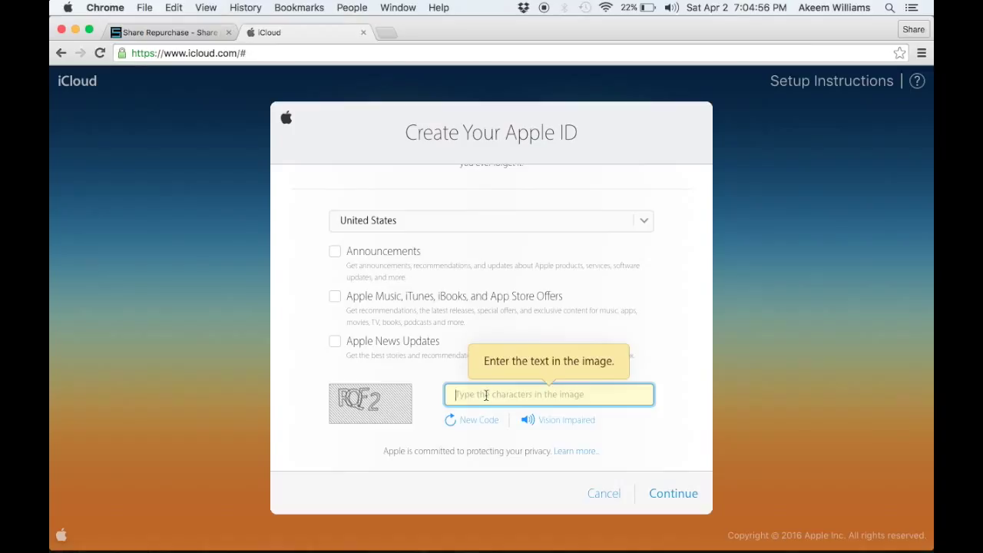
{"action": "type", "text": "rqf2"}
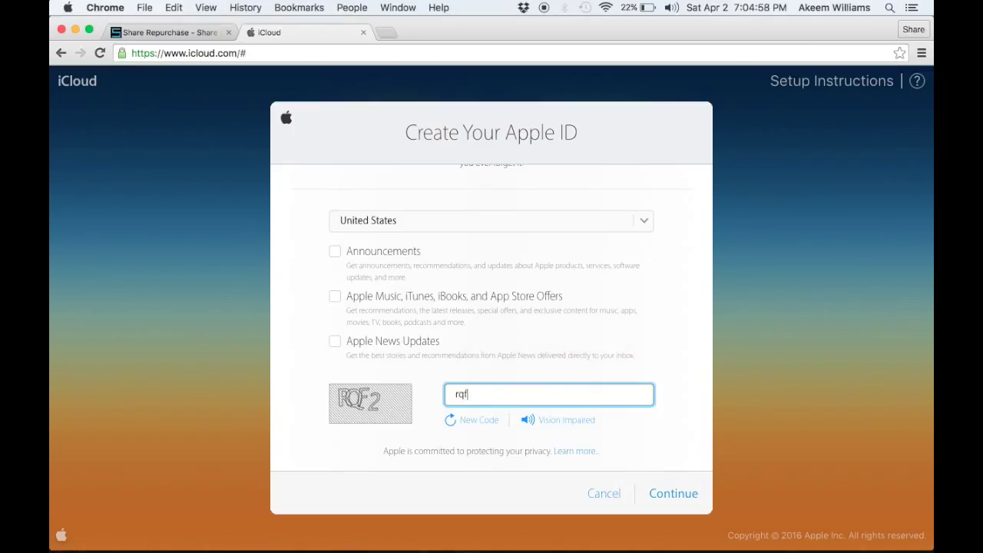
{"action": "left_click", "coordinate": [678, 496]}
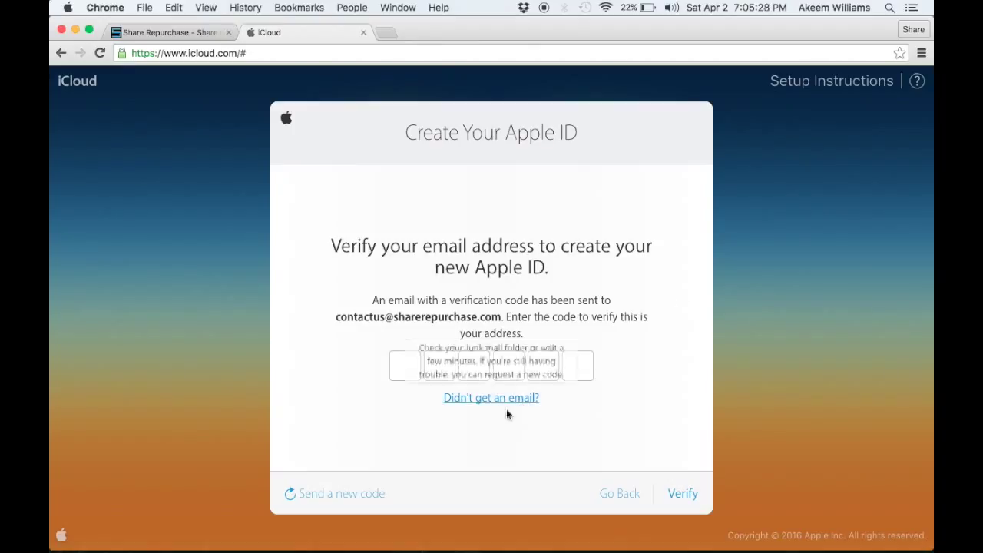
Enter the six-digit code from the verification e-mail and verify the address
{"action": "left_click", "coordinate": [411, 366]}
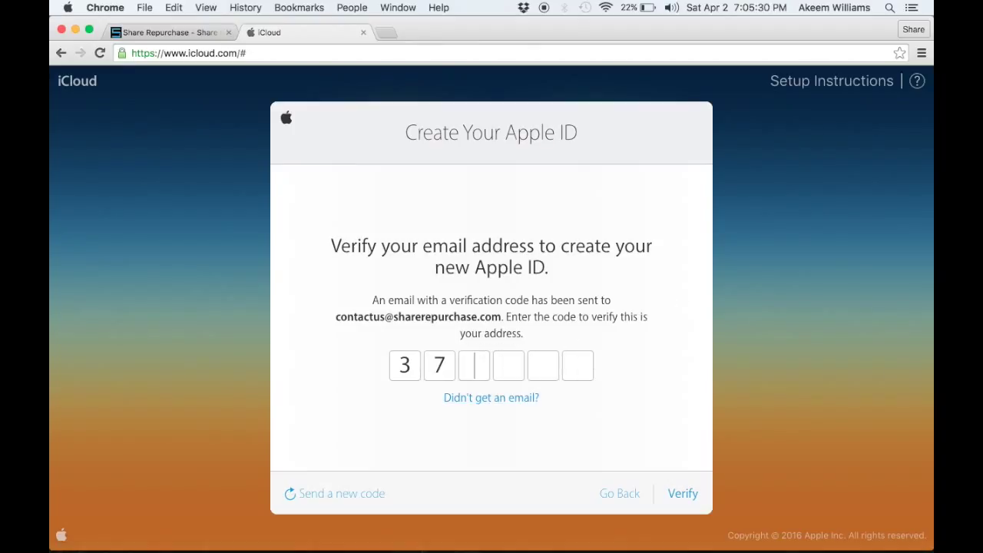
{"action": "left_click", "coordinate": [682, 494]}
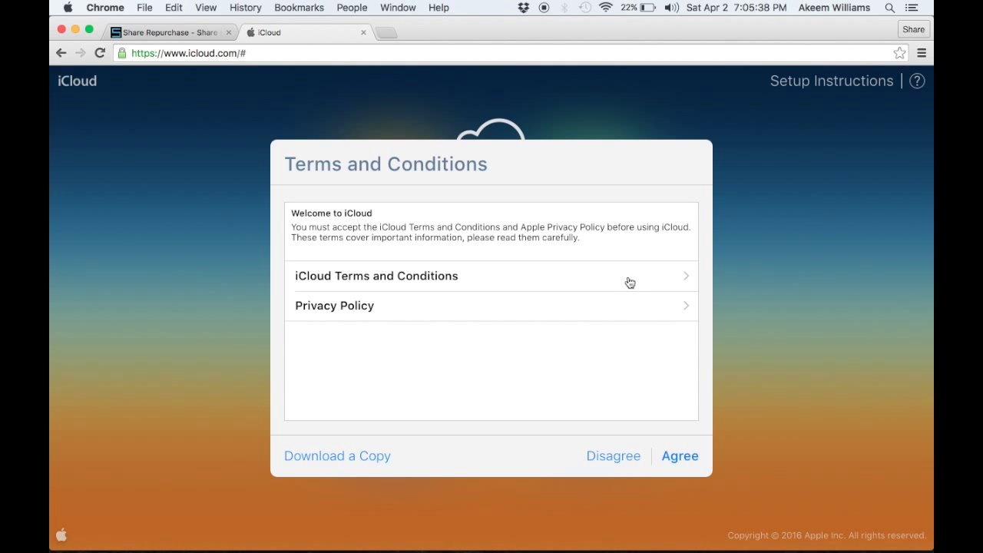
Agree to the iCloud terms, confirm, and finish setup with Start Using iCloud
{"action": "left_click", "coordinate": [678, 458]}
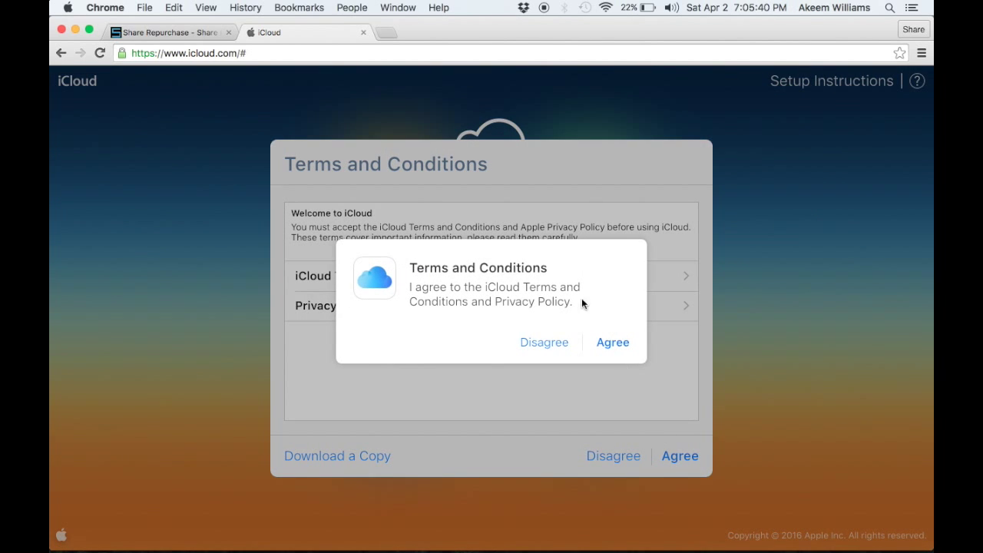
{"action": "left_click", "coordinate": [612, 345]}
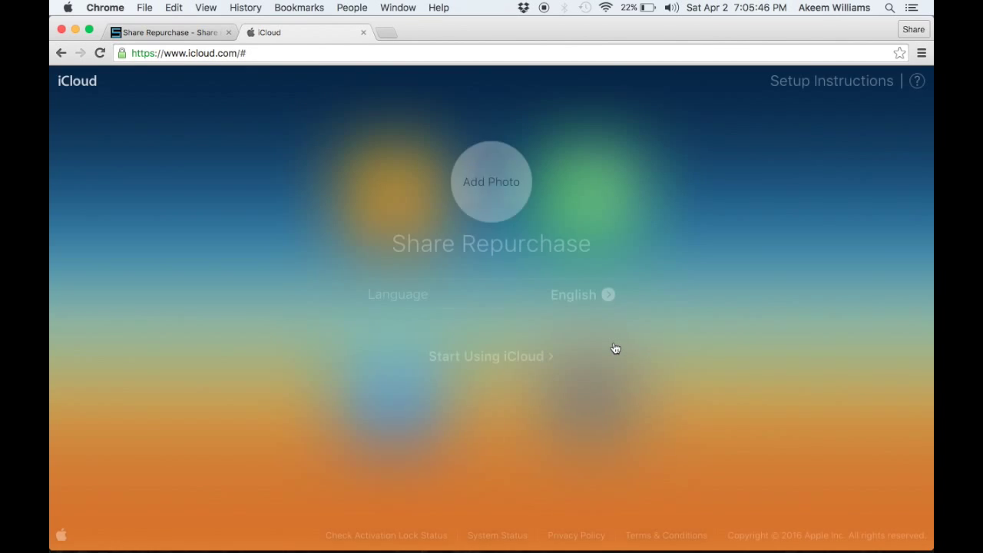
{"action": "left_click", "coordinate": [528, 357]}
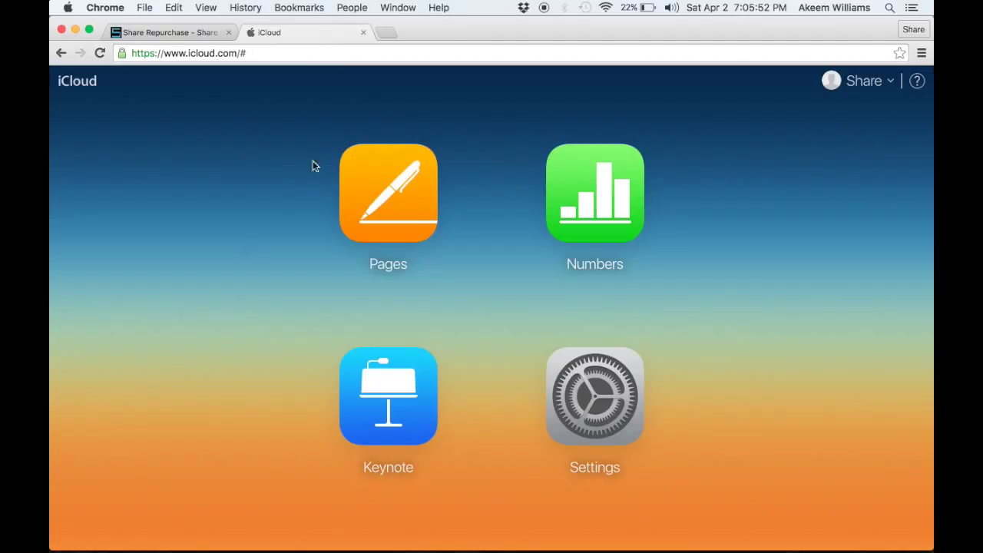
Go back to icloud.com/newspublisher/ by trimming the trailing # from the address
{"action": "left_click", "coordinate": [259, 55]}
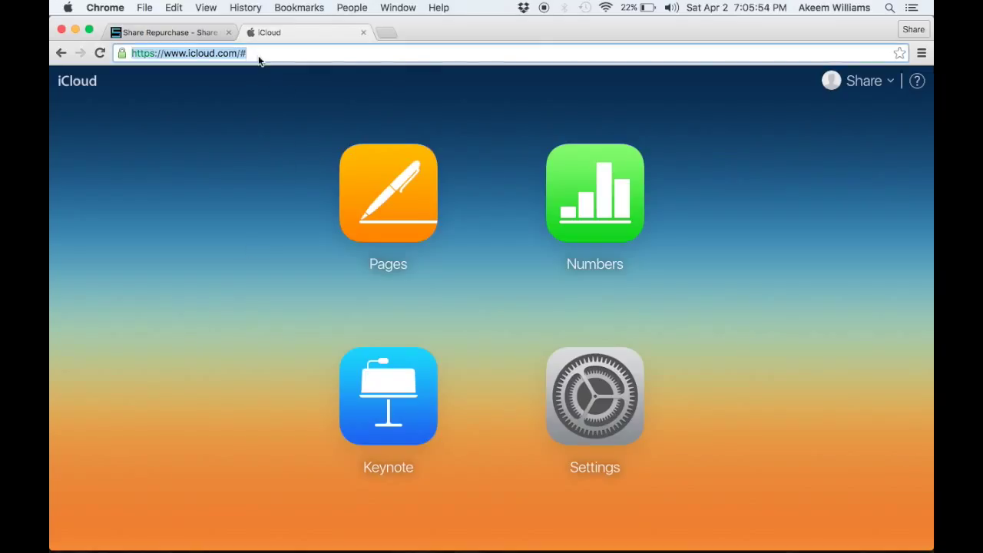
{"action": "left_click", "coordinate": [259, 52]}
{"action": "key", "text": "BackSpace"}
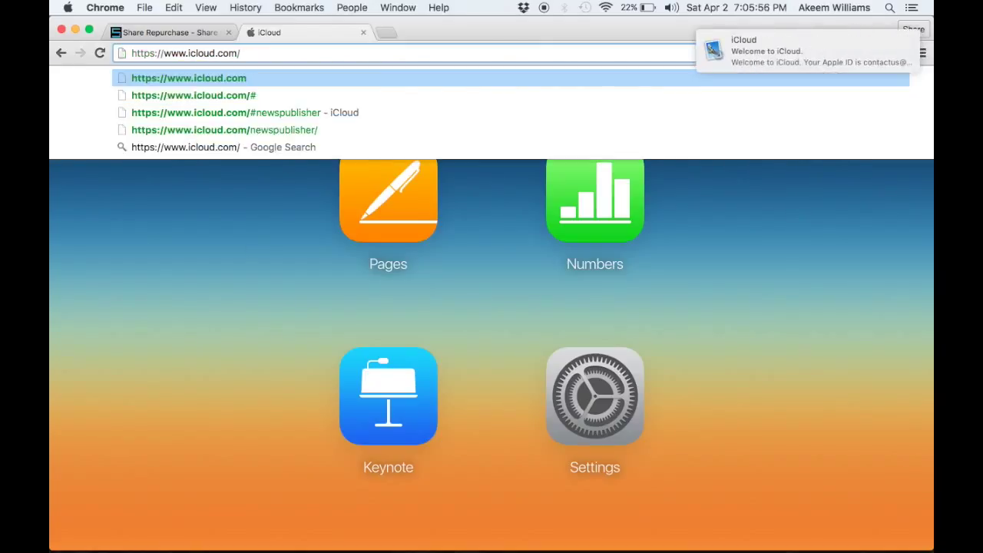
{"action": "left_click", "coordinate": [243, 129]}
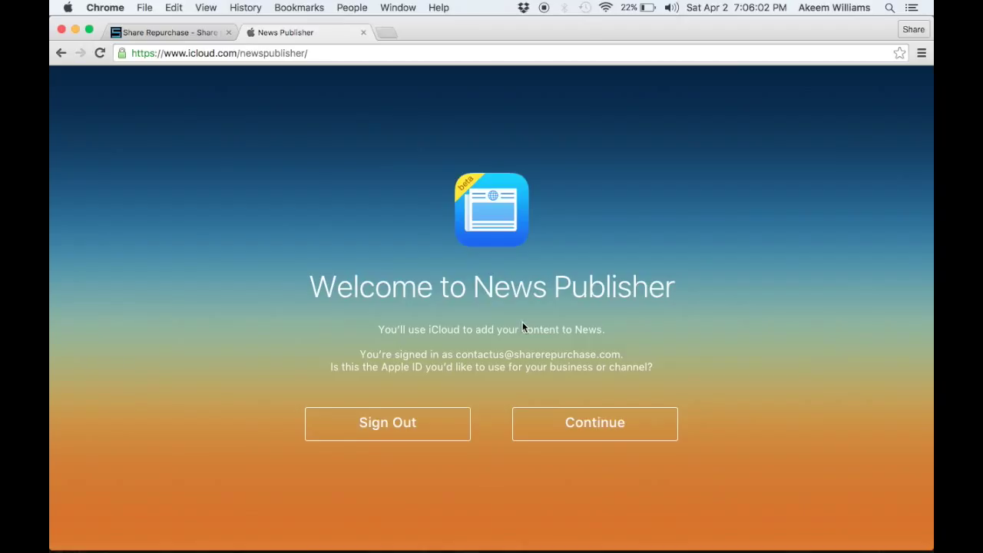
Continue with the signed-in Apple ID and tick the End User License Agreement checkbox
{"action": "left_click", "coordinate": [611, 430]}
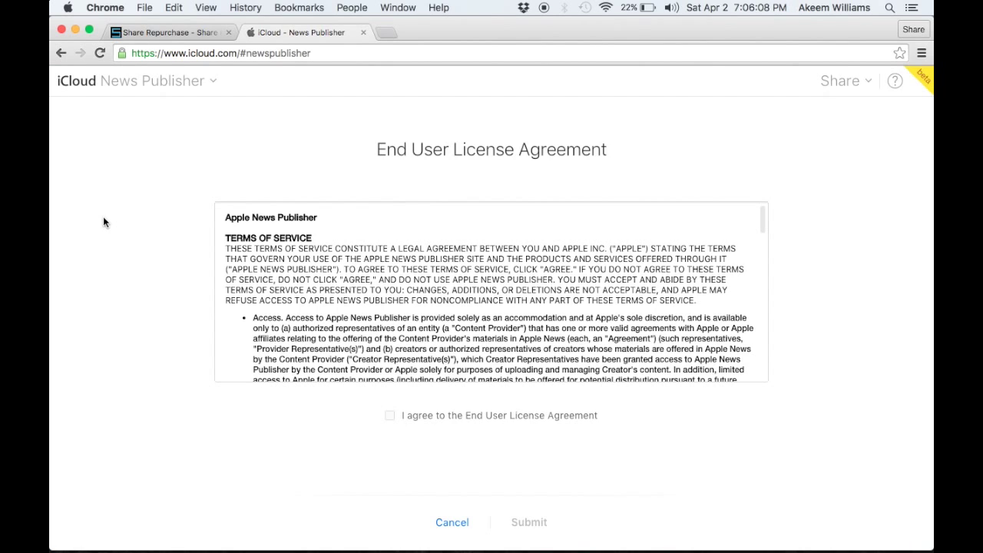
{"action": "scroll", "coordinate": [498, 270], "scroll_direction": "down", "scroll_amount": 20}
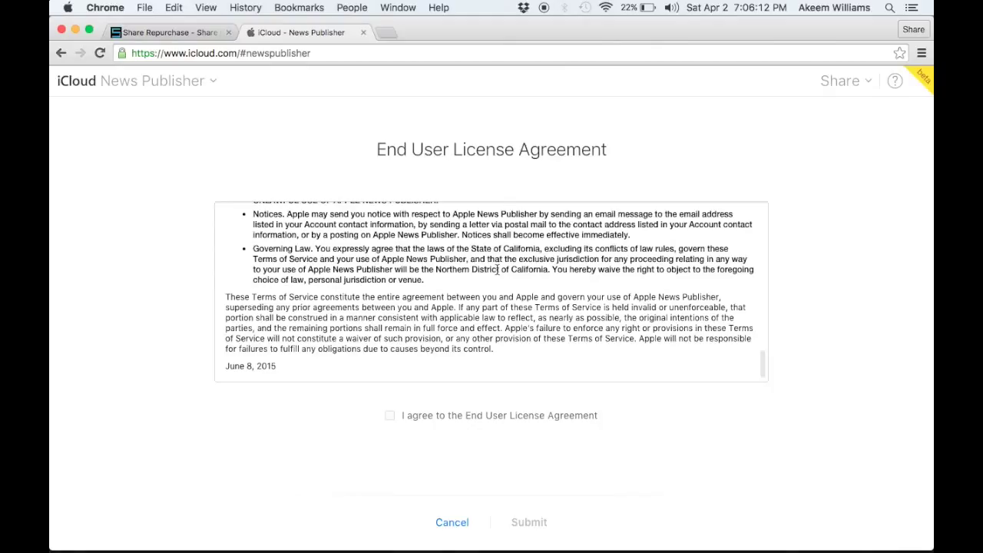
{"action": "left_click", "coordinate": [390, 417]}
Submit the licence agreement and enter 'Share Repurchase Blog' as the publisher name
{"action": "left_click", "coordinate": [535, 526]}
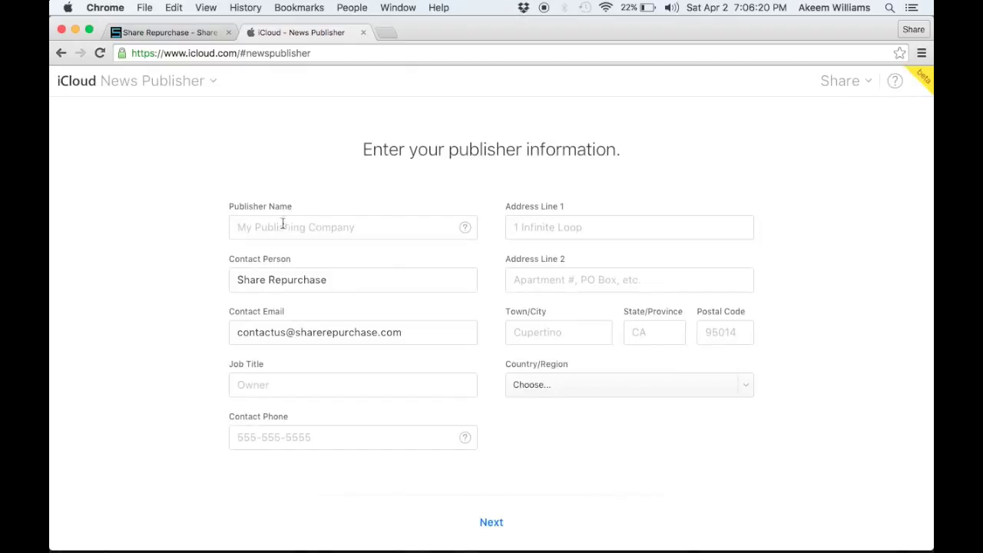
{"action": "left_click", "coordinate": [282, 223]}
{"action": "type", "text": "Share R"}
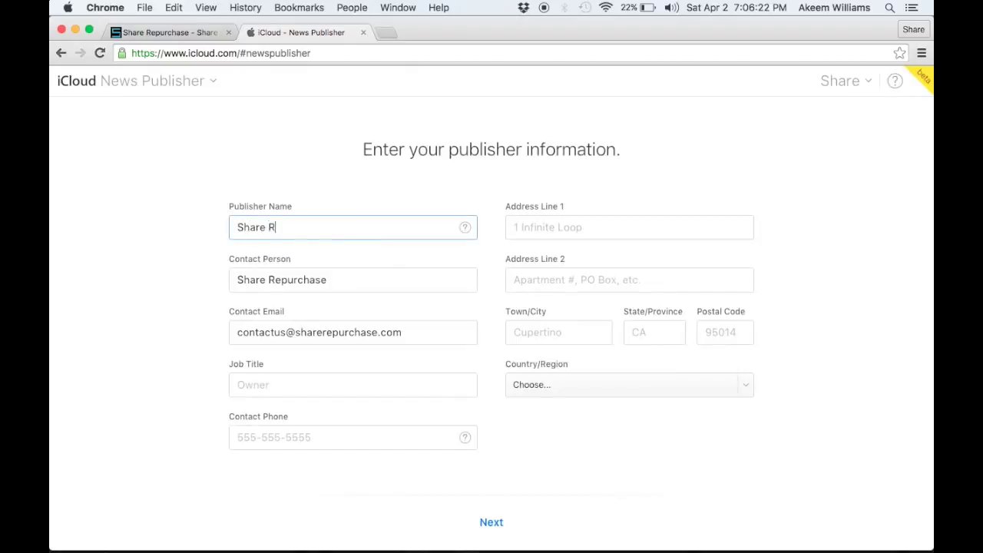
{"action": "type", "text": "epurchase Blog"}
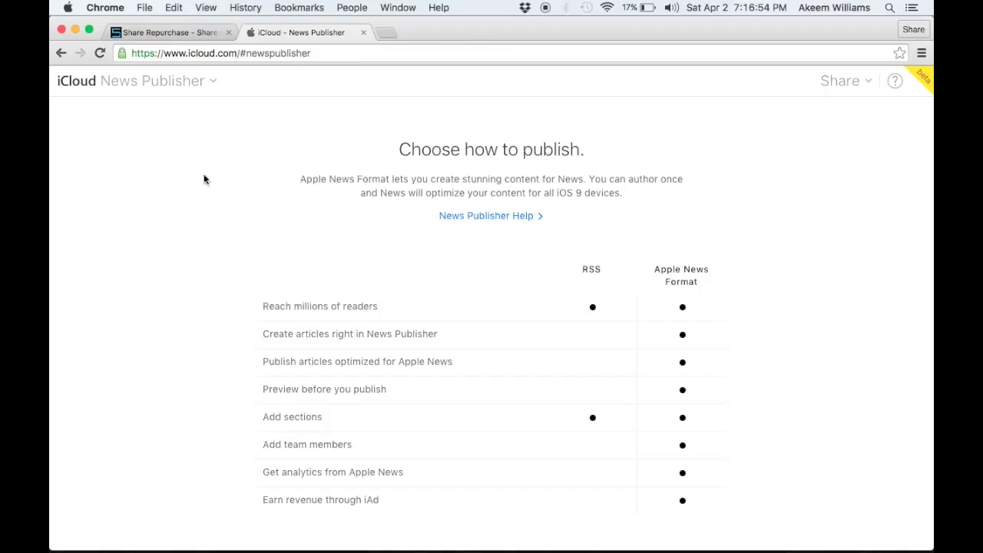
Choose 'I'd rather use RSS for now' and place the cursor in the Main RSS feed field
{"action": "scroll", "coordinate": [200, 192], "scroll_direction": "down", "scroll_amount": 3}
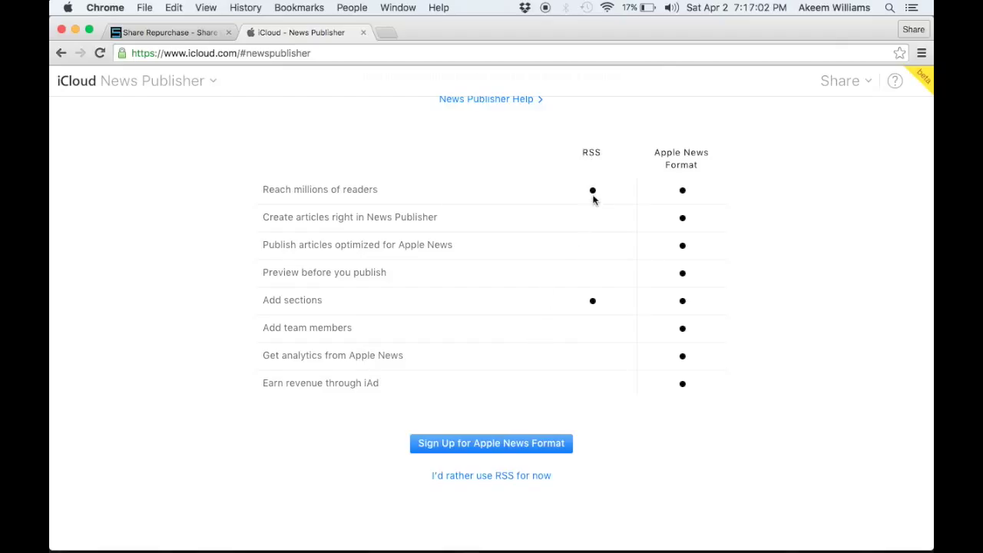
{"action": "left_click", "coordinate": [520, 476]}
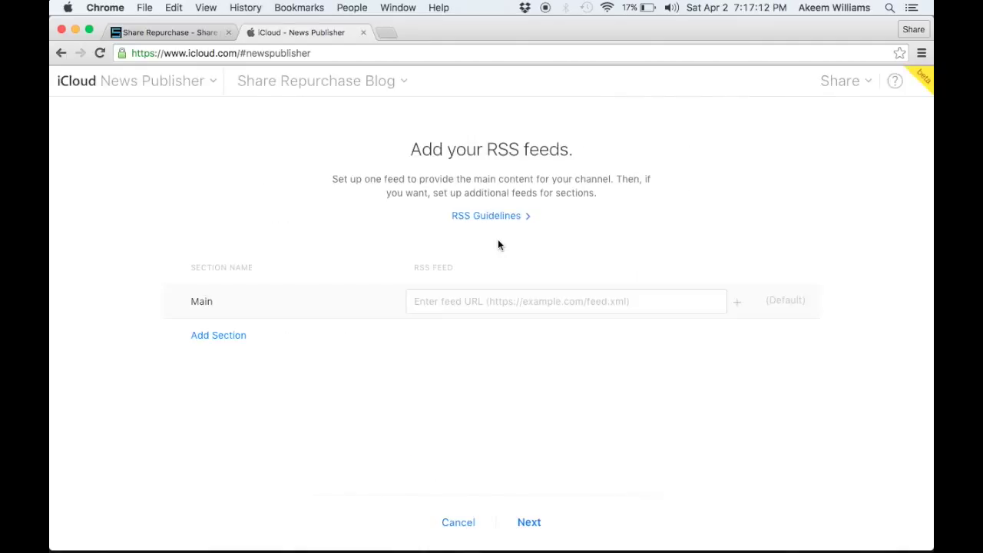
{"action": "left_click", "coordinate": [488, 301]}
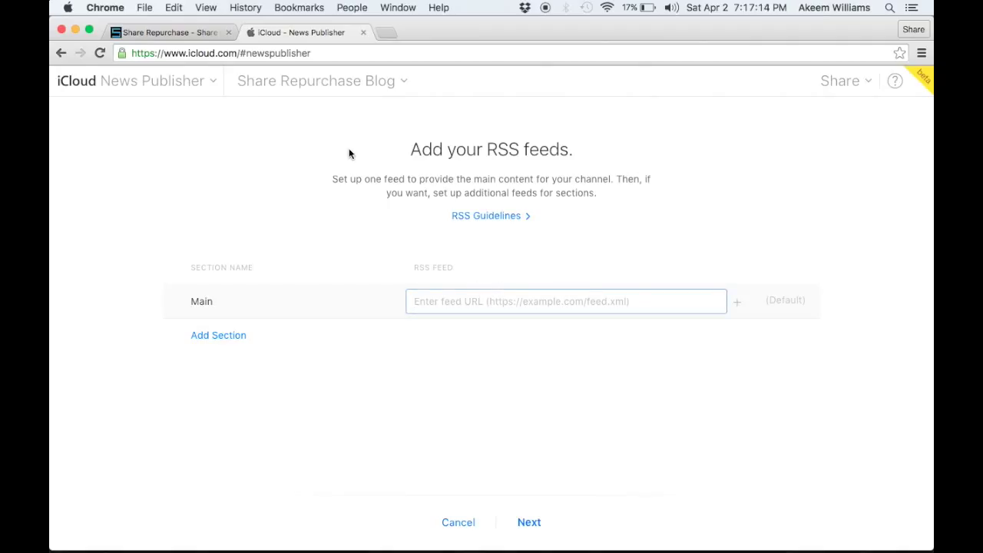
{"action": "left_click", "coordinate": [193, 32]}
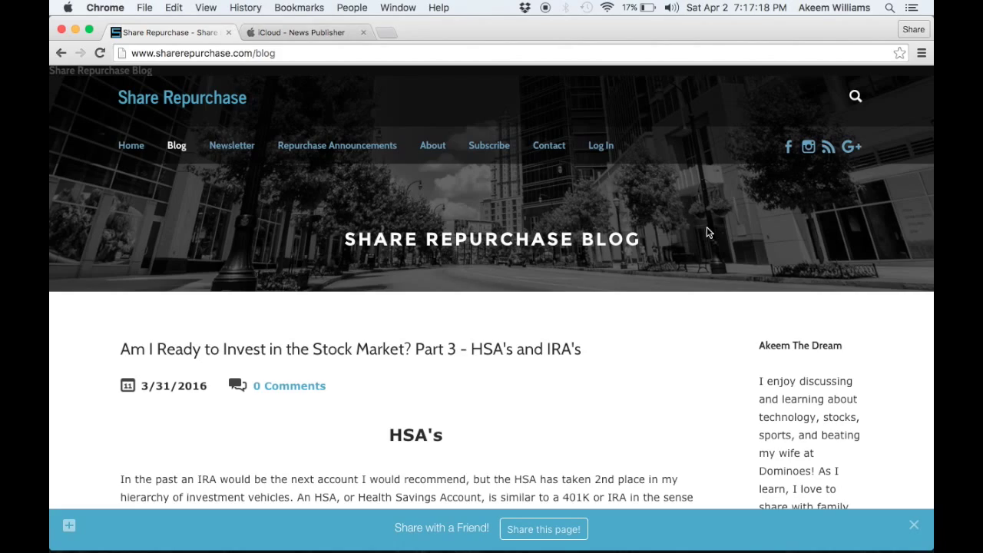
{"action": "scroll", "coordinate": [708, 233], "scroll_direction": "down", "scroll_amount": 5}
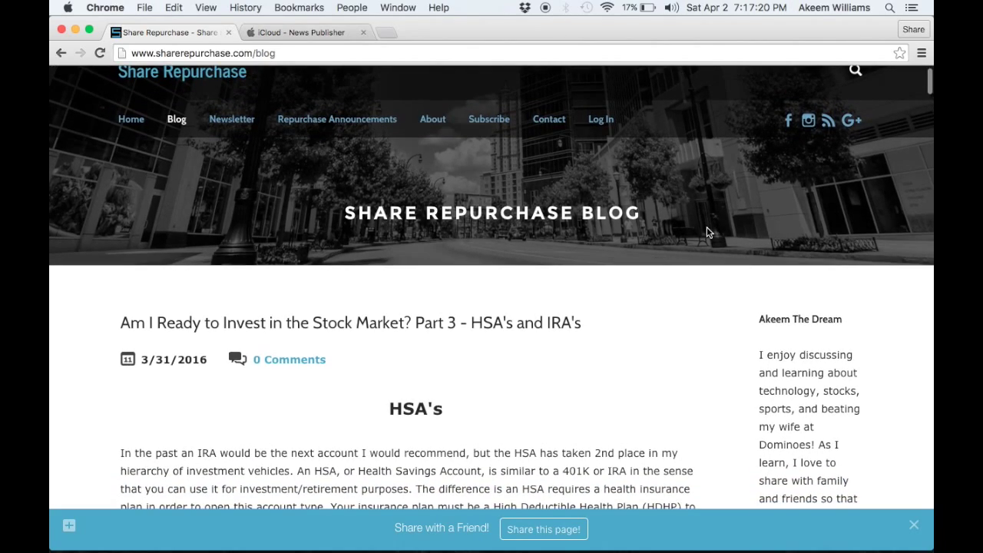
{"action": "scroll", "coordinate": [707, 233], "scroll_direction": "down", "scroll_amount": 5}
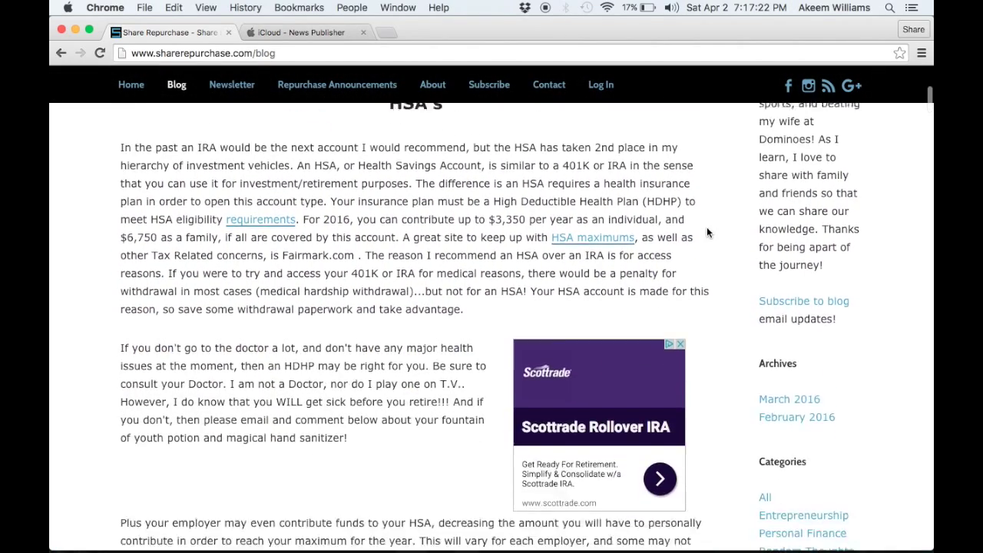
{"action": "scroll", "coordinate": [706, 233], "scroll_direction": "down", "scroll_amount": 5}
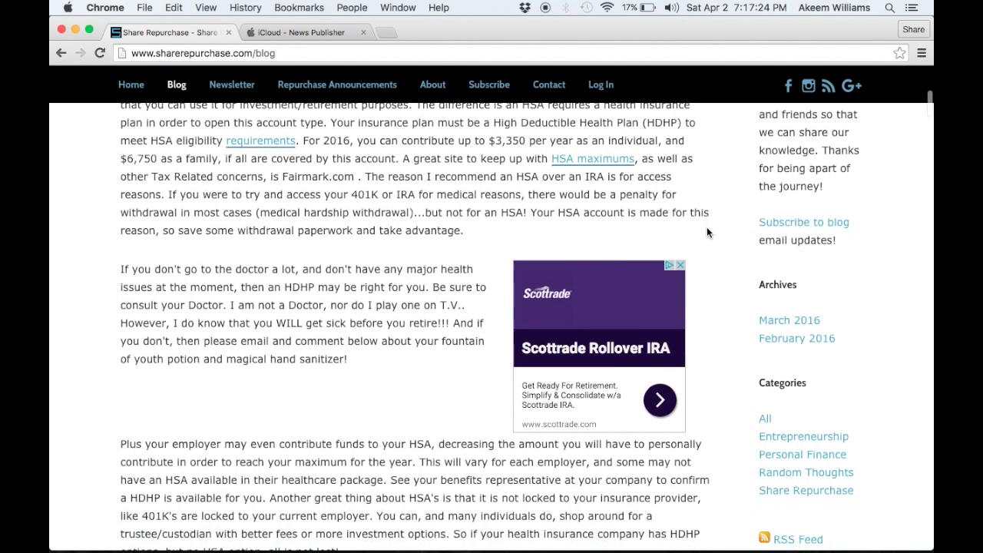
{"action": "left_click", "coordinate": [797, 435]}
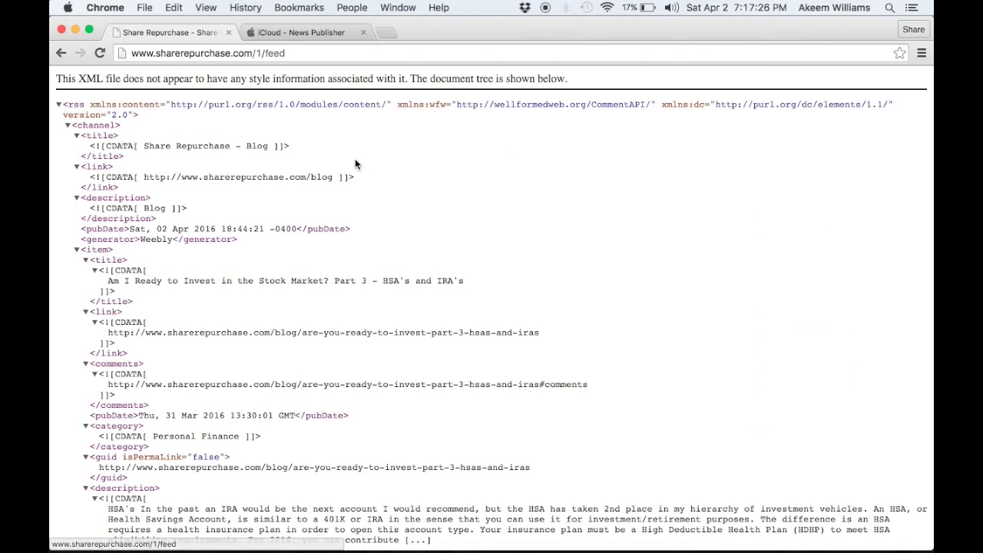
{"action": "left_click", "coordinate": [277, 53]}
{"action": "key", "text": "super+c"}
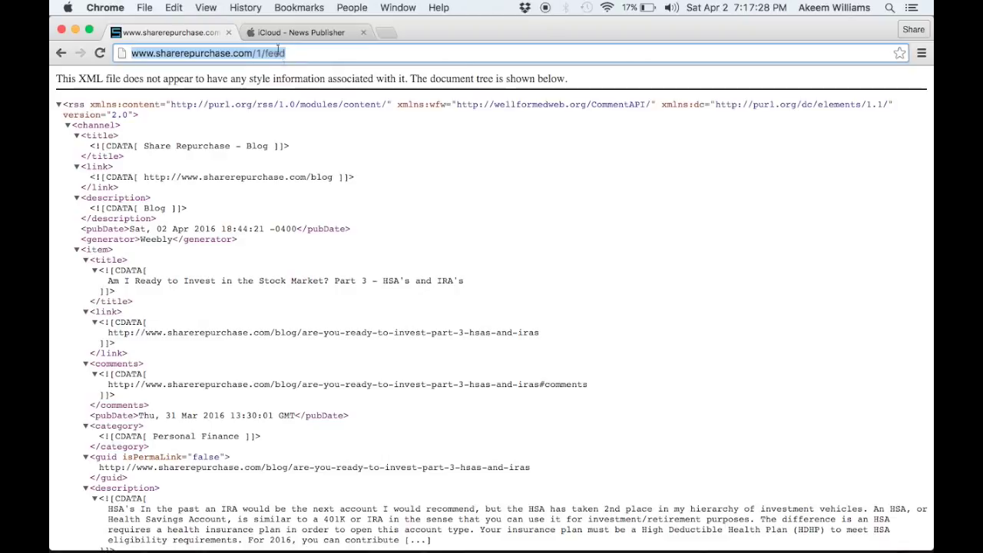
{"action": "left_click", "coordinate": [307, 32]}
{"action": "key", "text": "super+v"}
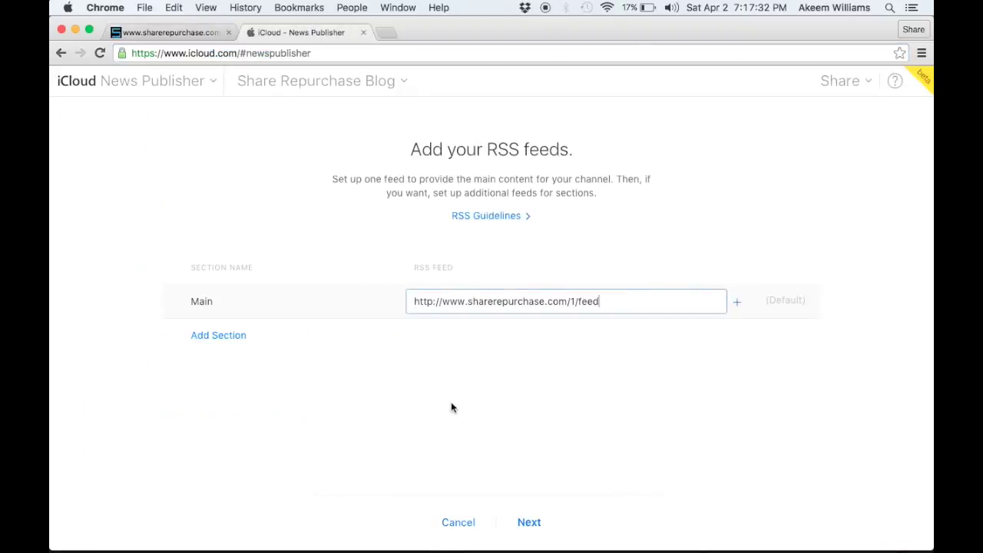
{"action": "left_click", "coordinate": [537, 528]}
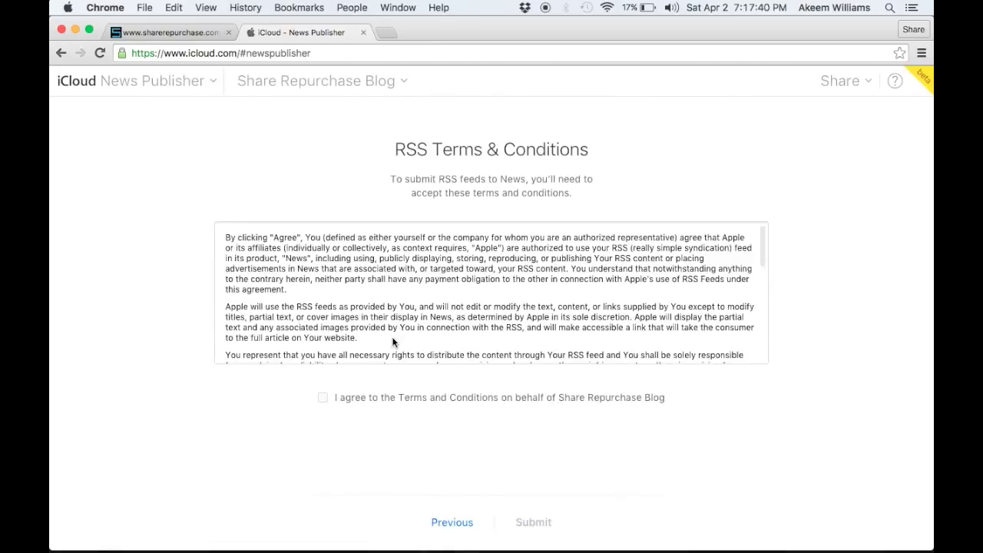
{"action": "scroll", "coordinate": [392, 336], "scroll_direction": "down", "scroll_amount": 2}
{"action": "left_click", "coordinate": [322, 397]}
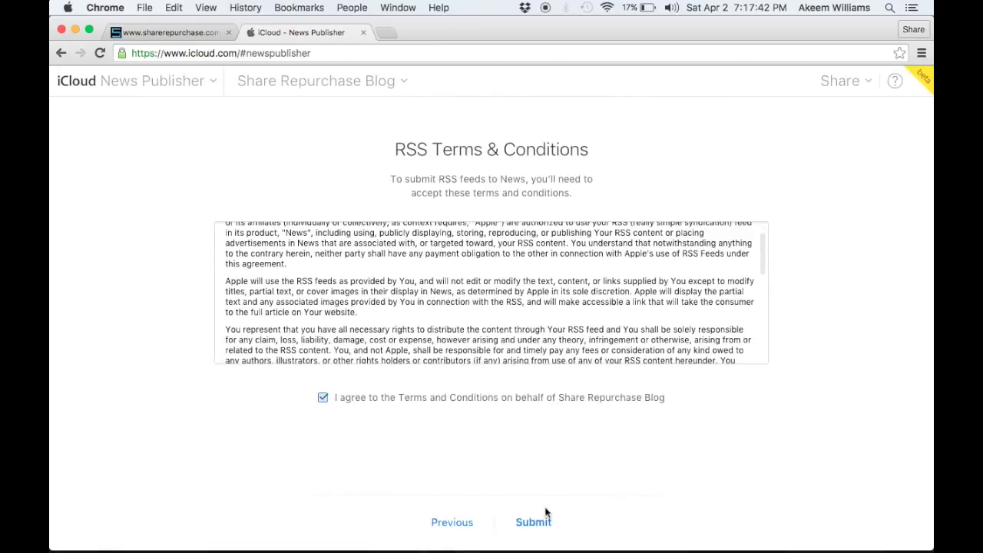
{"action": "left_click", "coordinate": [533, 522]}
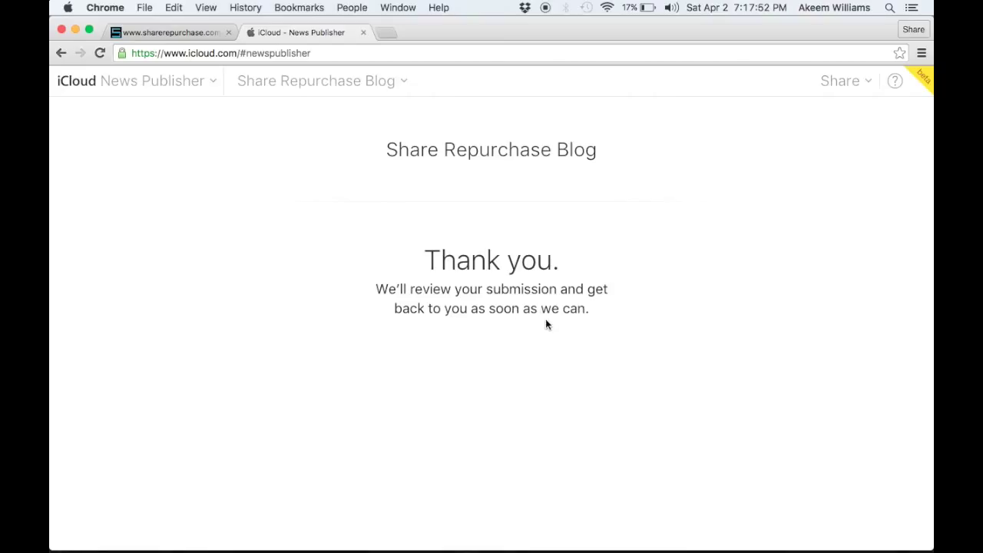
Check the channel list, then return to the Share Repurchase homepage's Newsletter section
{"action": "left_click", "coordinate": [405, 82]}
{"action": "left_click", "coordinate": [406, 82]}
{"action": "left_click", "coordinate": [181, 33]}
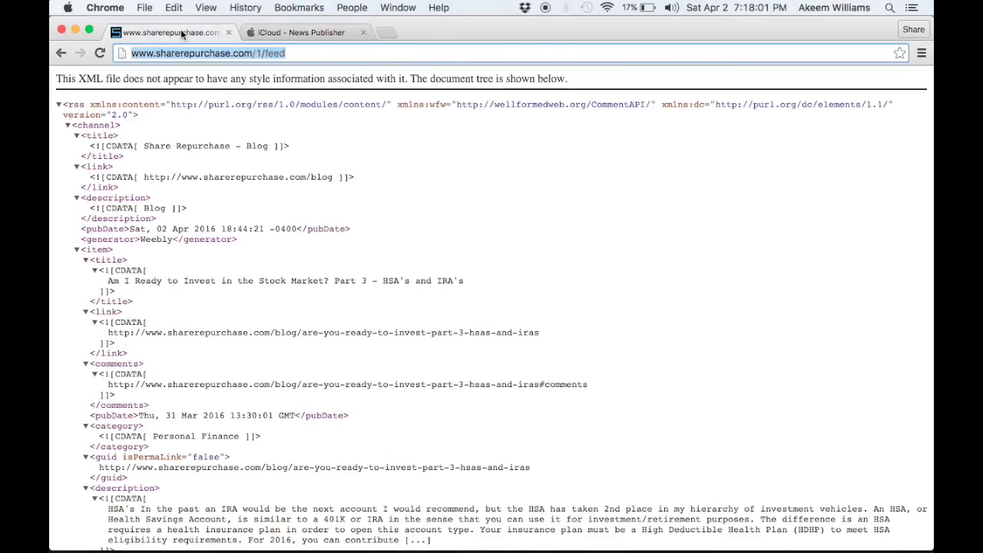
{"action": "left_click", "coordinate": [61, 54]}
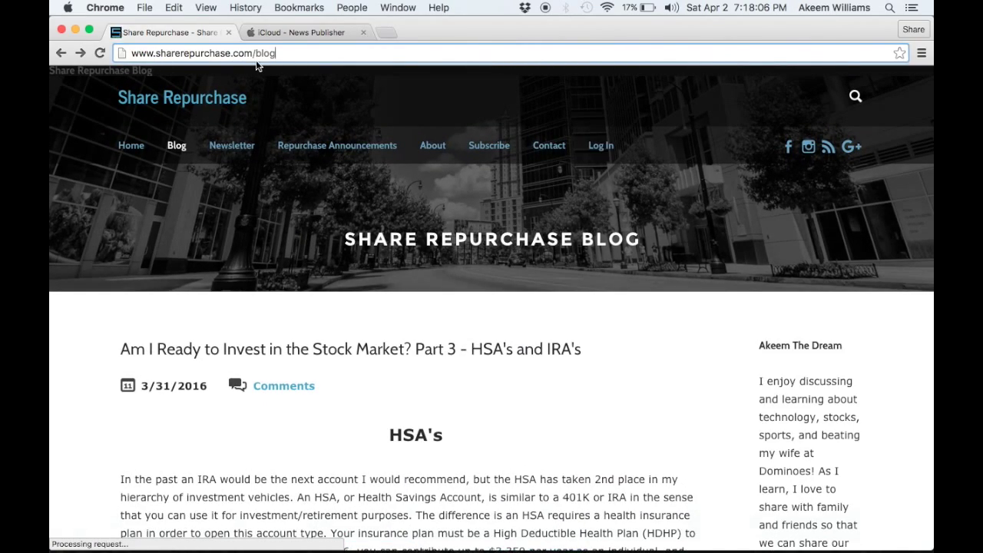
{"action": "scroll", "coordinate": [842, 261], "scroll_direction": "down", "scroll_amount": 10}
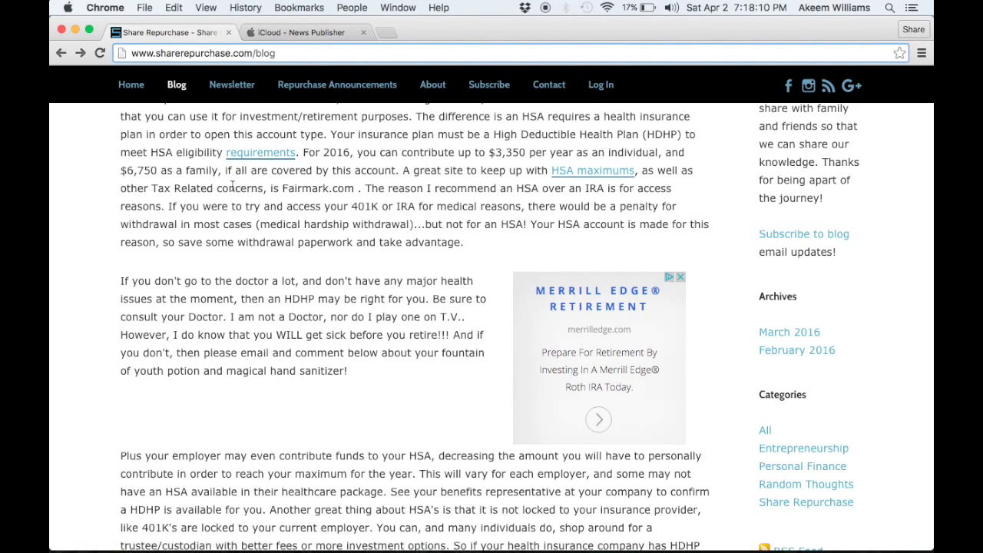
{"action": "left_click", "coordinate": [130, 85]}
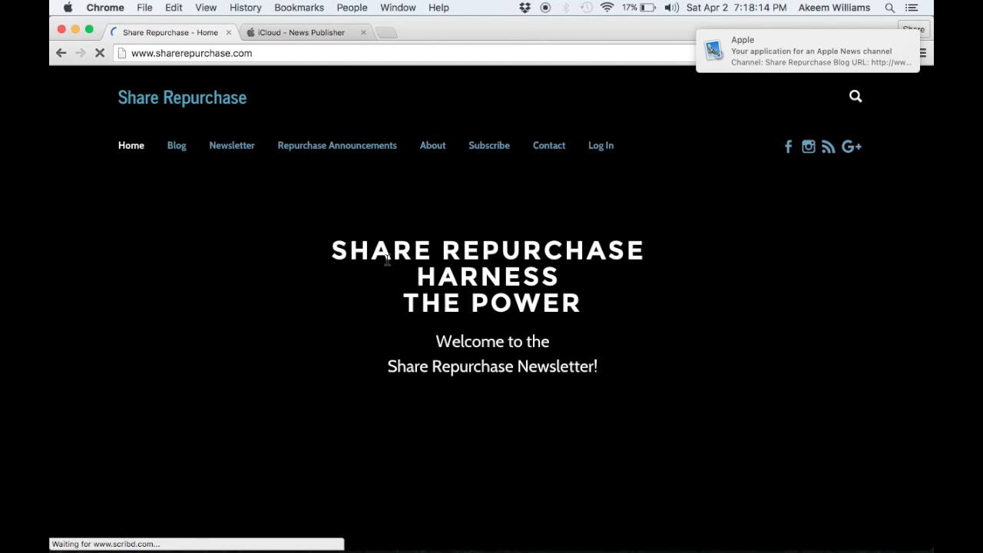
{"action": "scroll", "coordinate": [541, 290], "scroll_direction": "down", "scroll_amount": 6}
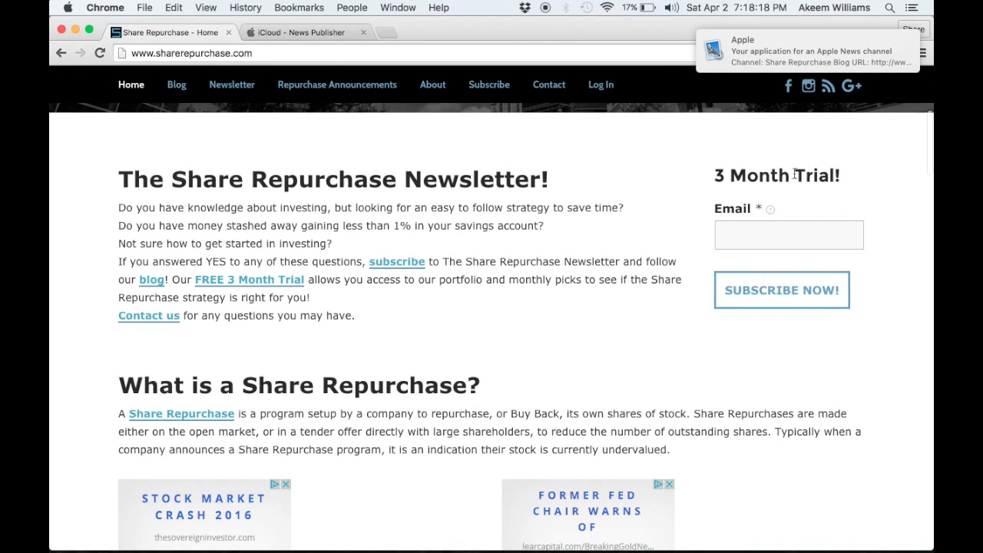
{"action": "scroll", "coordinate": [624, 195], "scroll_direction": "down", "scroll_amount": 1}
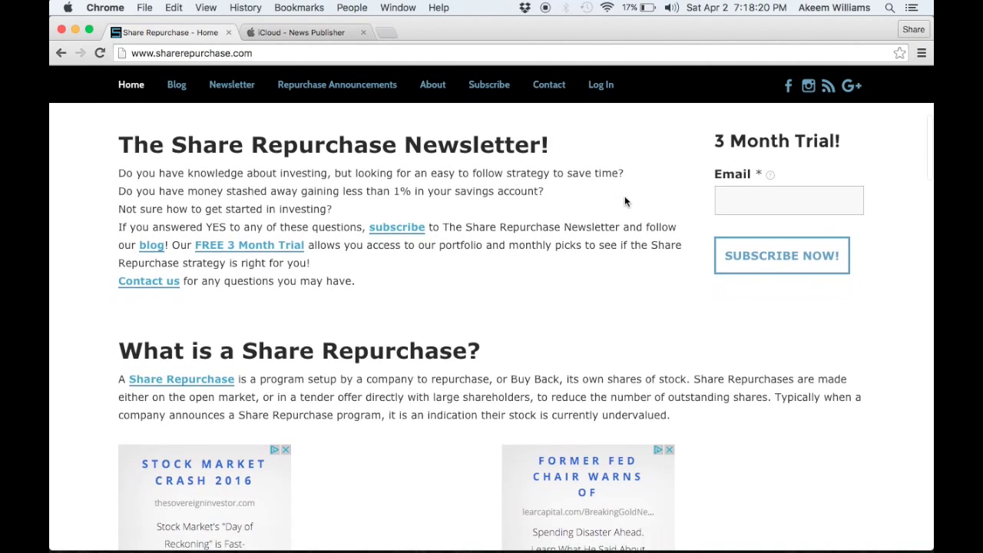